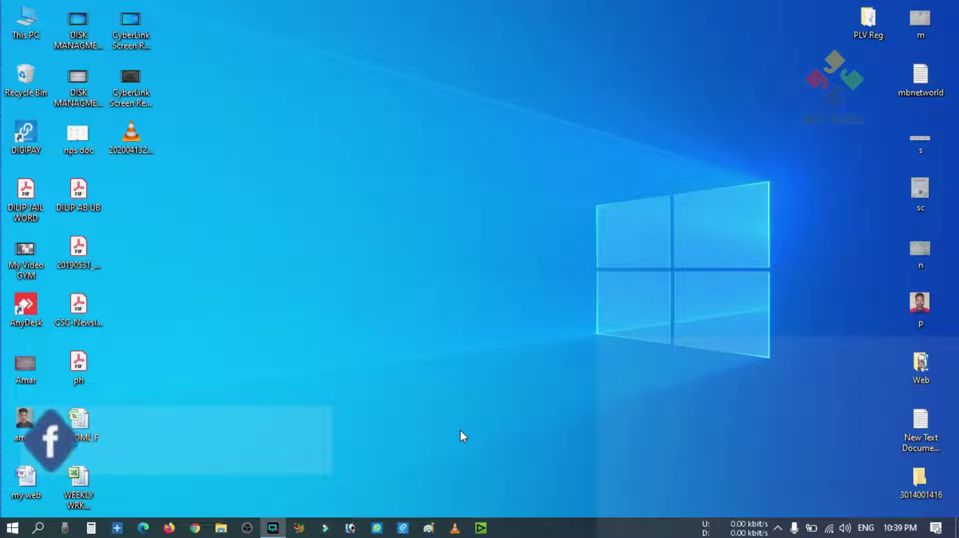
Step: Search Google for "cyberlink" in Chrome and open the CyberLink official site
left_click(194, 529)
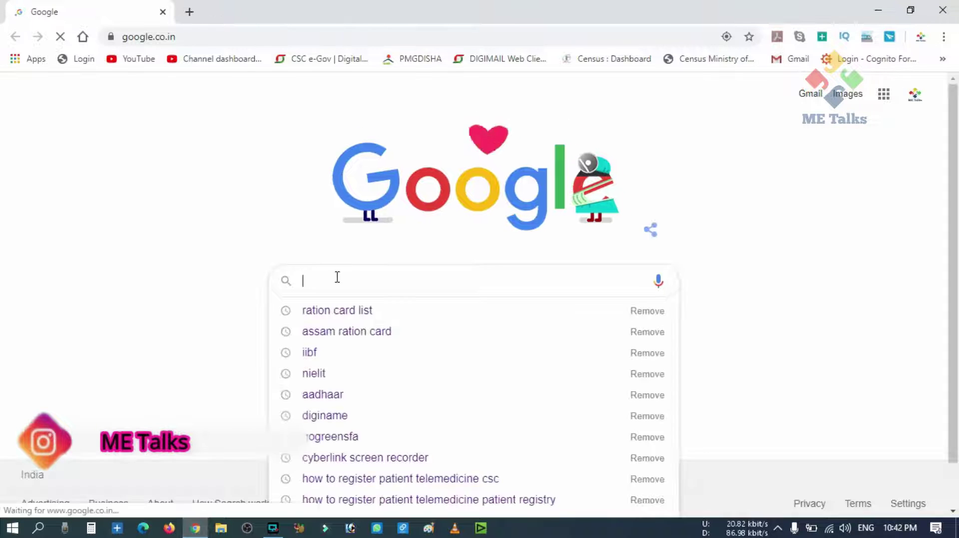
type("cy")
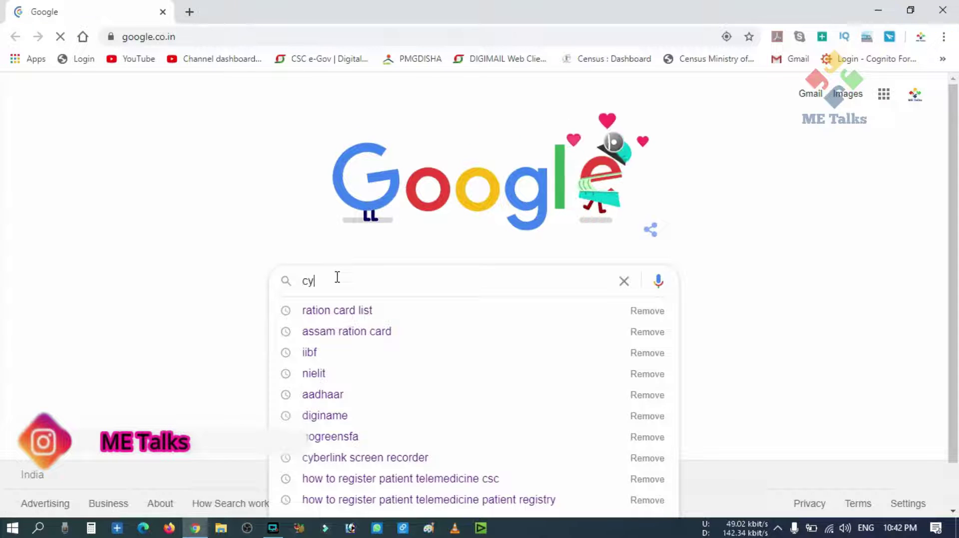
type("berlink")
key("Return")
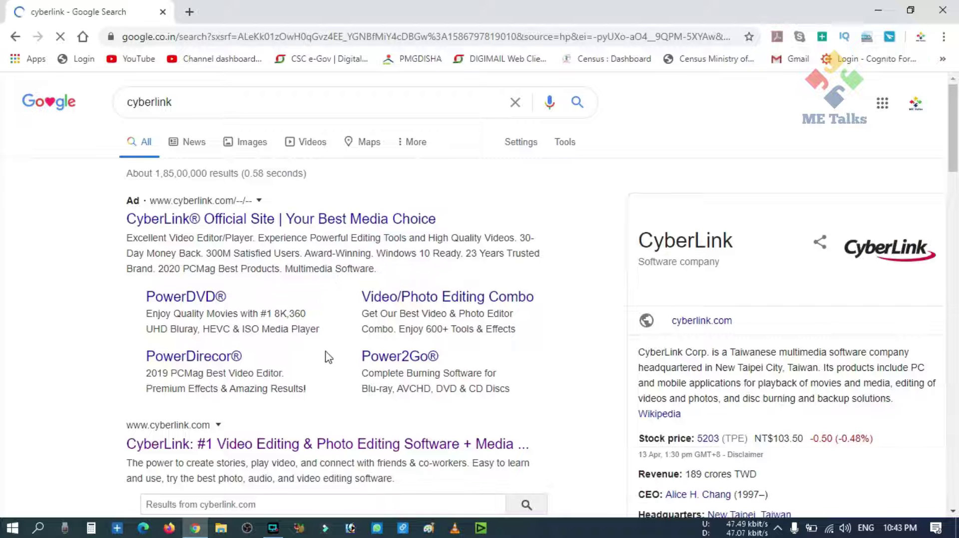
left_click(268, 220)
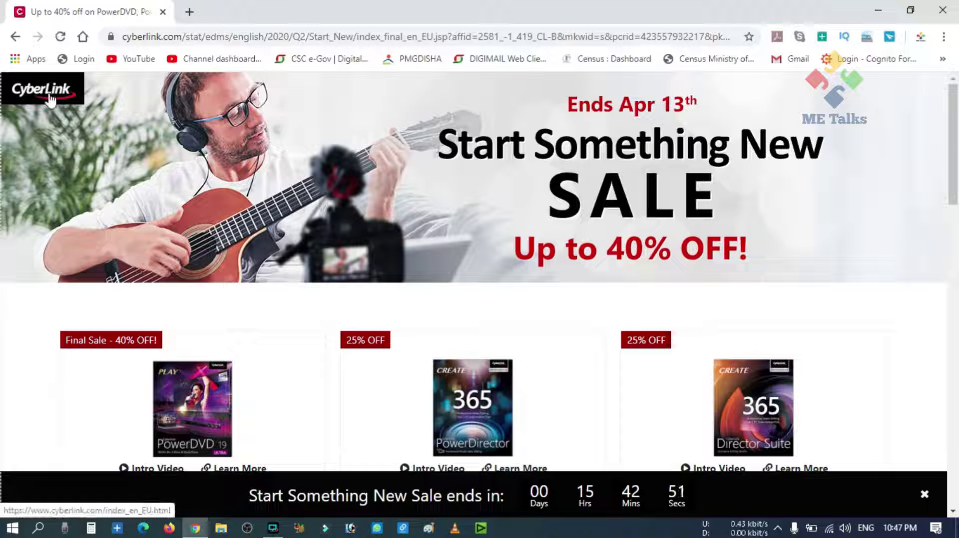
Step: Go to the CyberLink home page, declining update notifications and dismissing the cookie notice
left_click(52, 102)
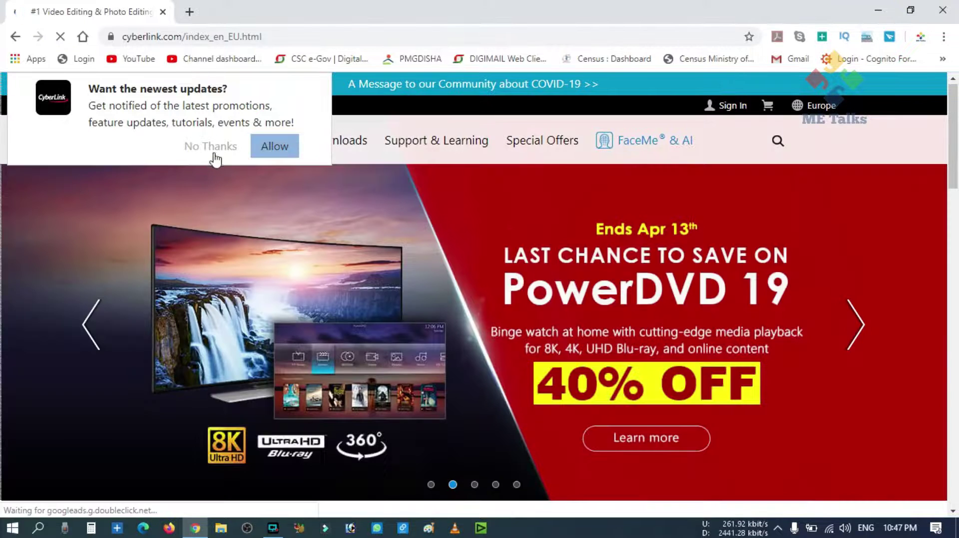
left_click(214, 155)
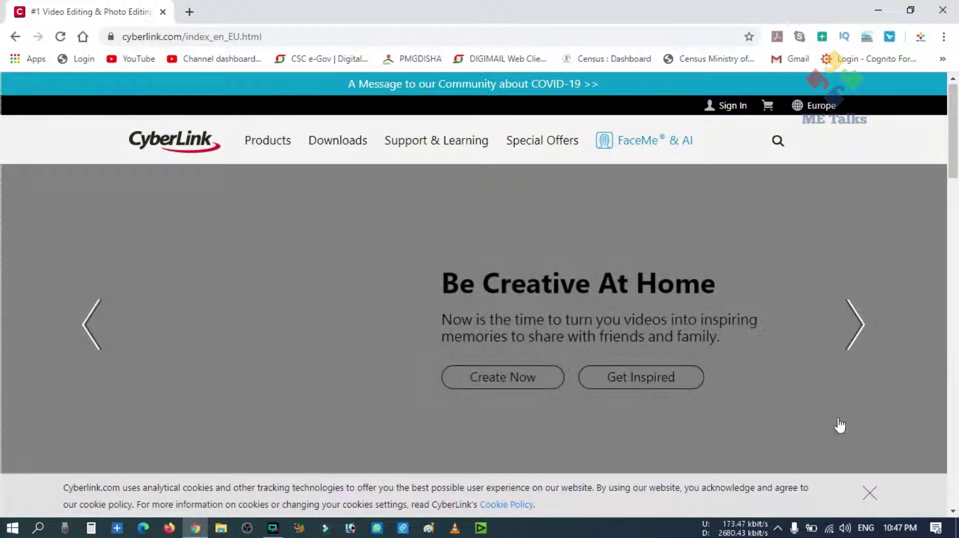
left_click(863, 497)
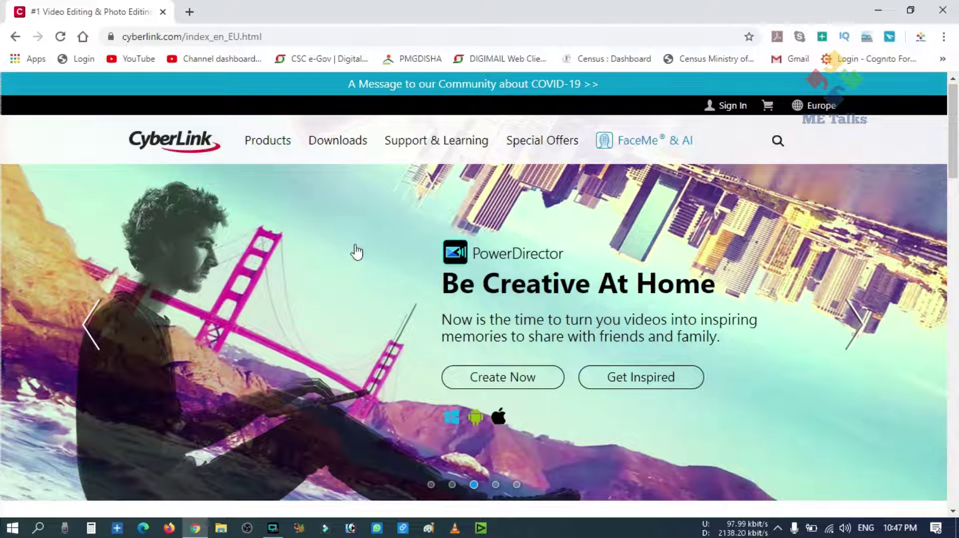
Step: Open the Screen Recorder product page, bring up its free download form and close the form without filling it in
mouse_move(275, 147)
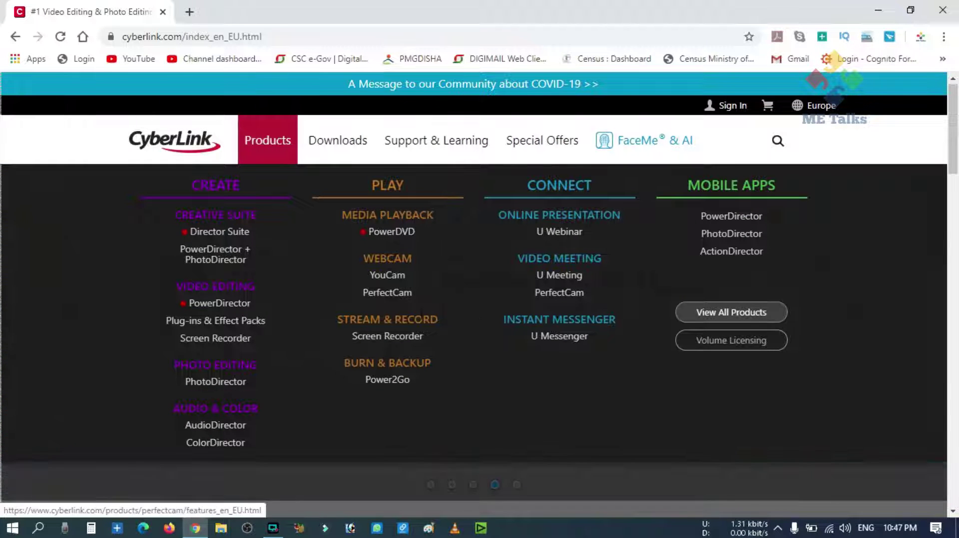
left_click(391, 339)
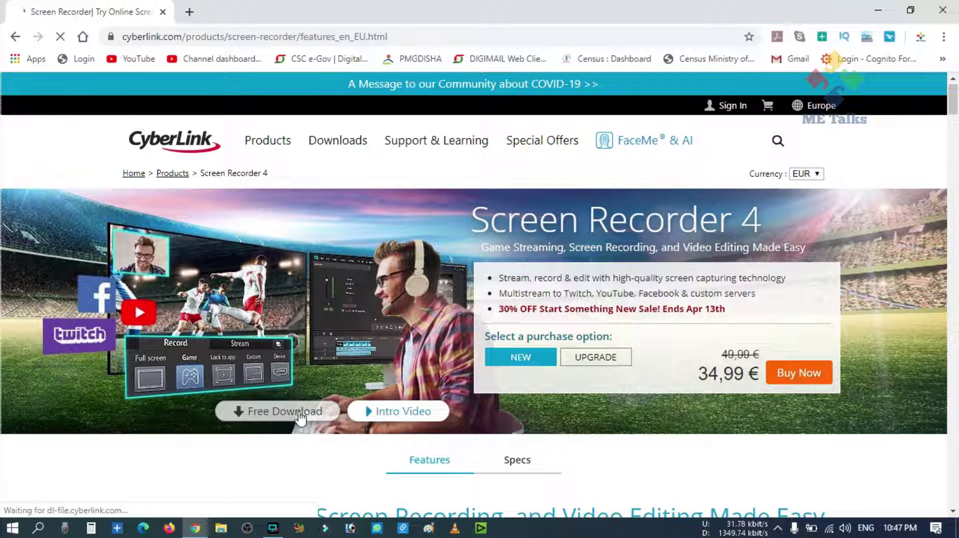
left_click(270, 410)
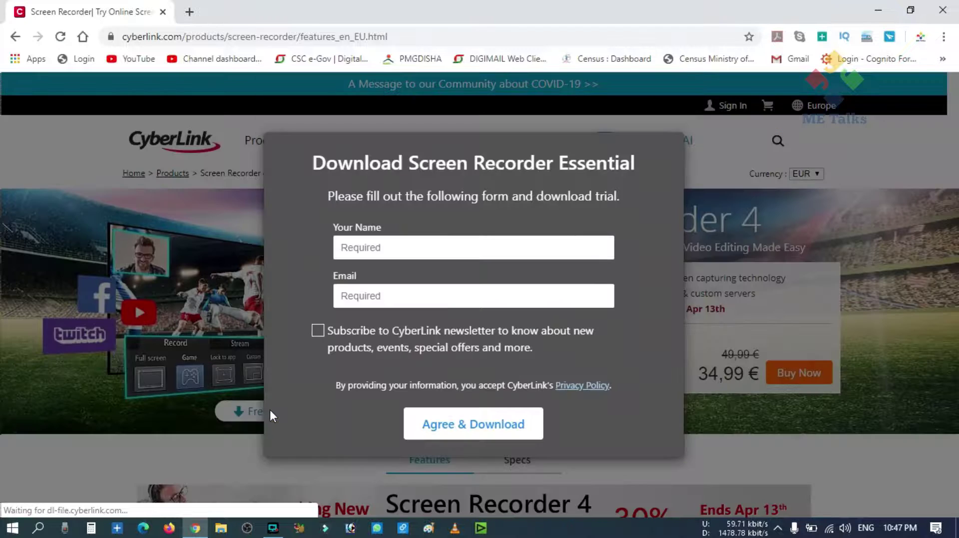
left_click(398, 245)
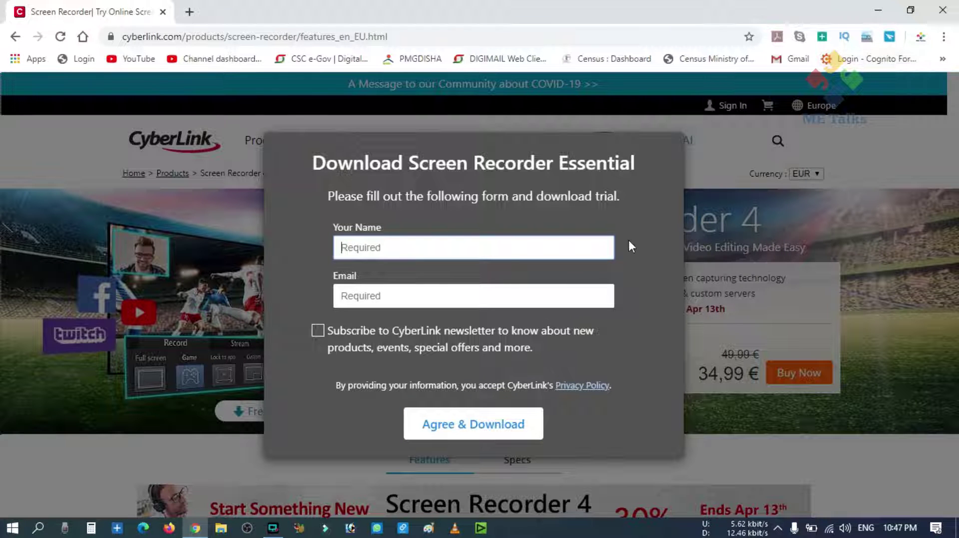
left_click(694, 396)
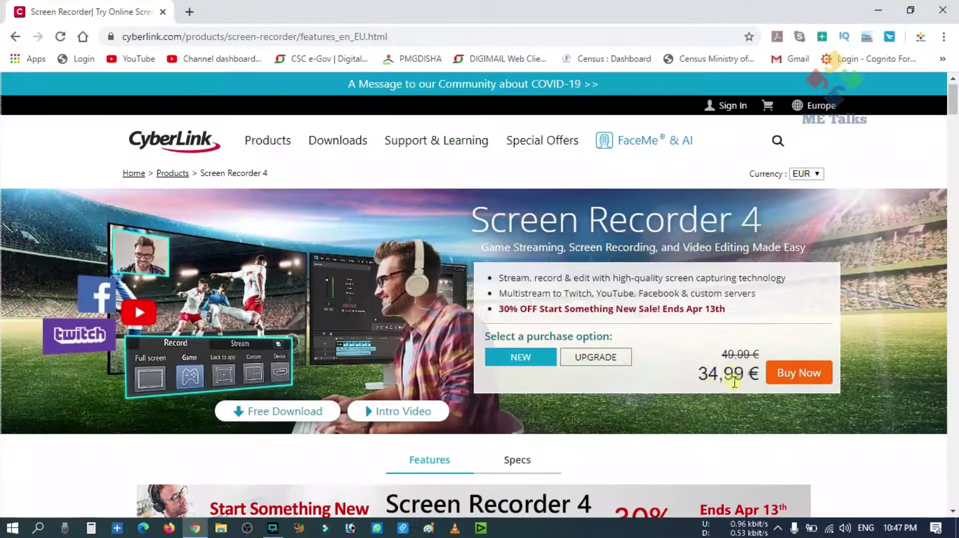
Step: Minimize the browser and open the Downloads folder in File Explorer
left_click(882, 12)
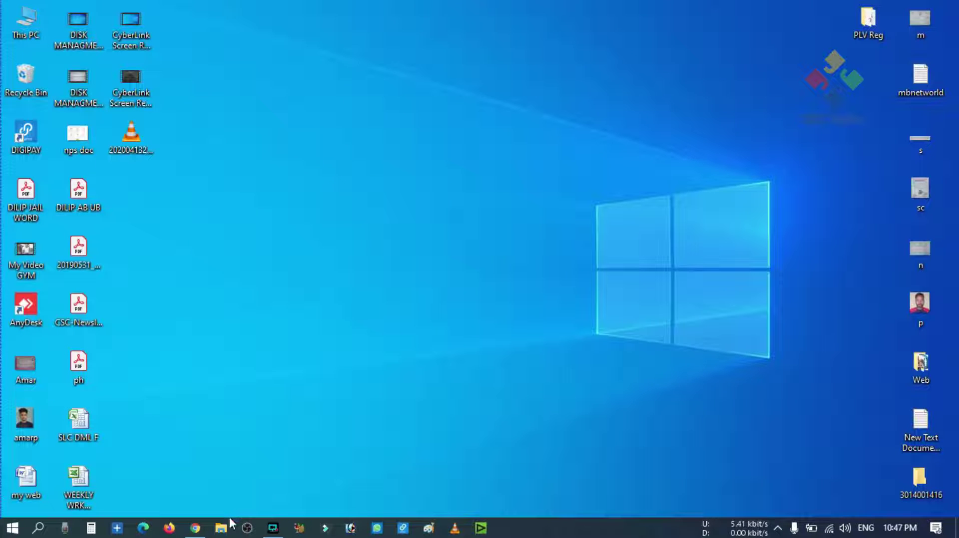
left_click(26, 22)
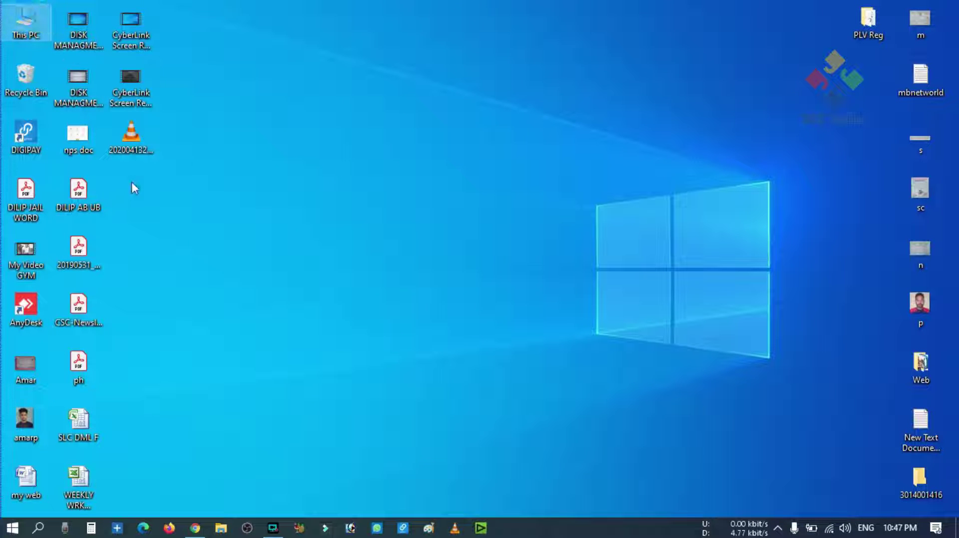
key("Return")
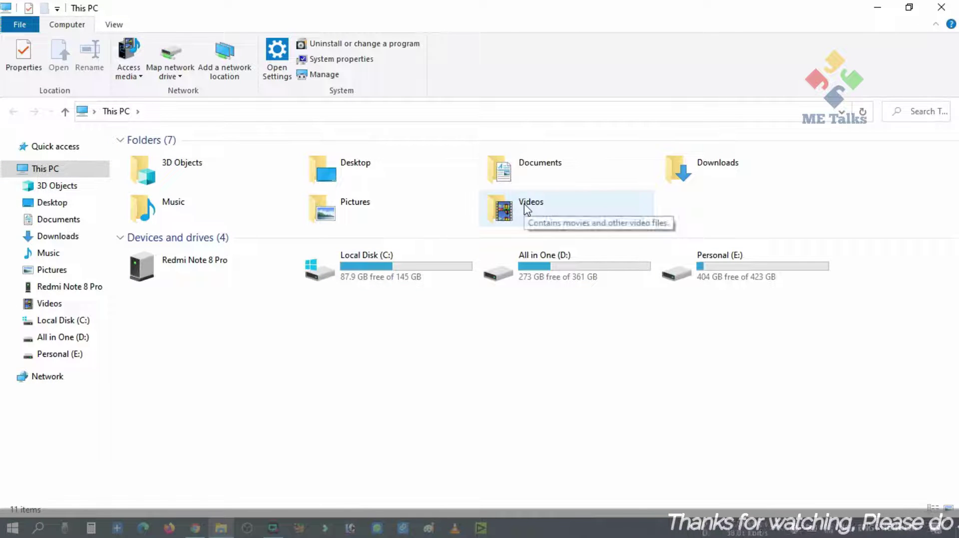
left_click(713, 161)
double_click(712, 159)
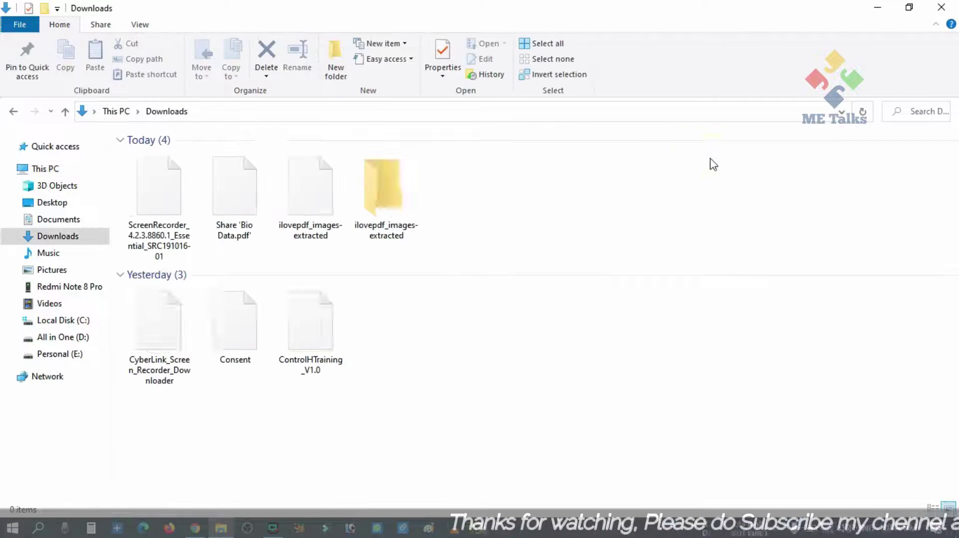
Step: Run CyberLink_Screen_Recorder_Downloader and start installing Screen Recorder 4 once its download finishes
left_click(165, 367)
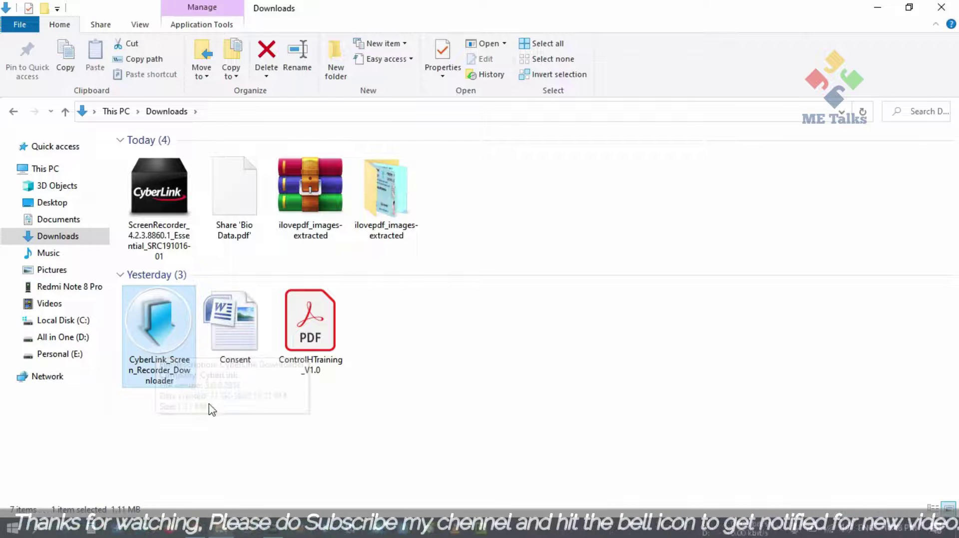
double_click(158, 329)
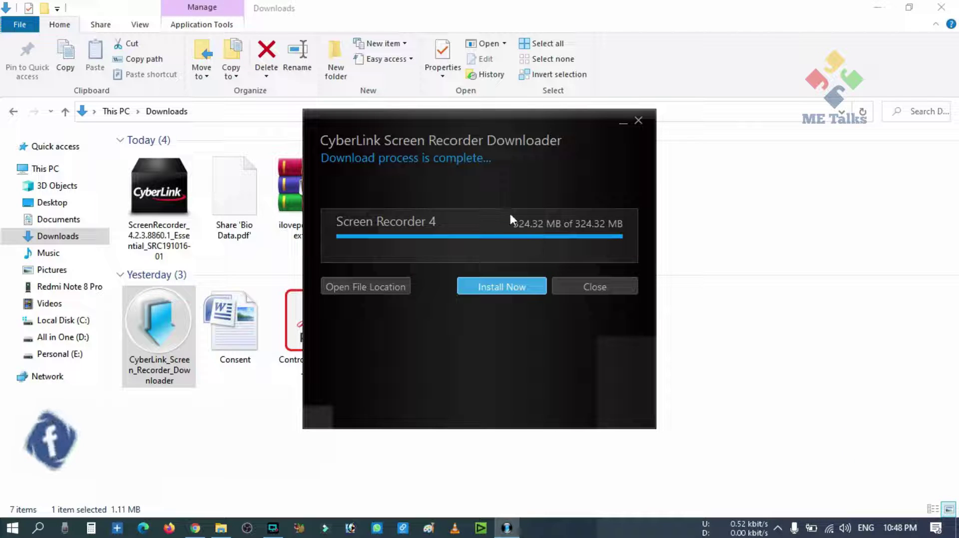
left_click(507, 286)
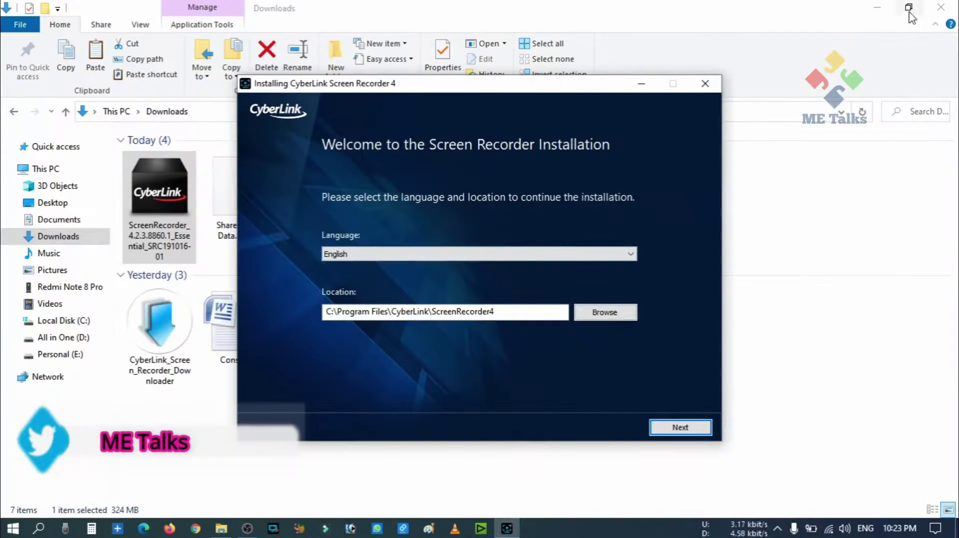
Step: Install Screen Recorder 4 in English to C:\Program Files\CyberLink\ScreenRecorder4, accepting the license agreement
left_click(912, 17)
left_click(877, 7)
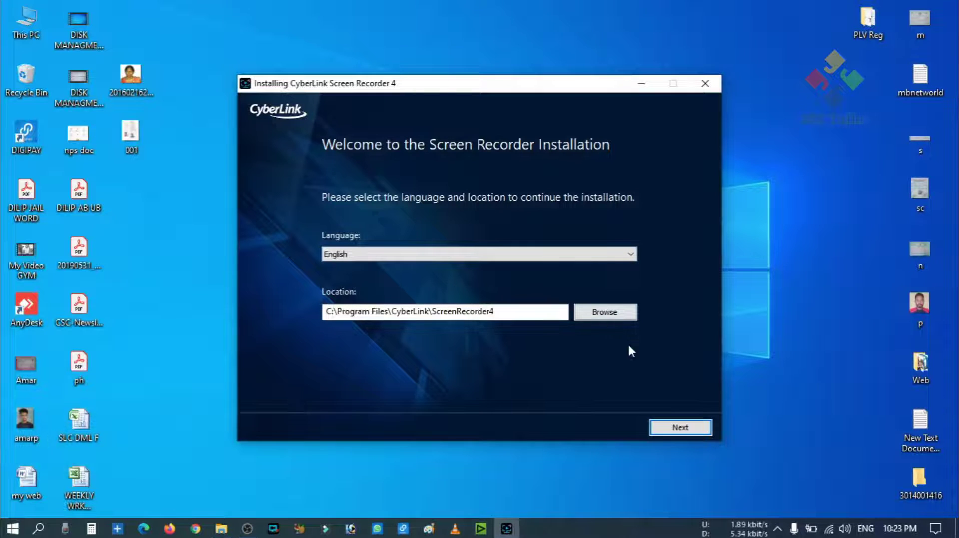
left_click(668, 428)
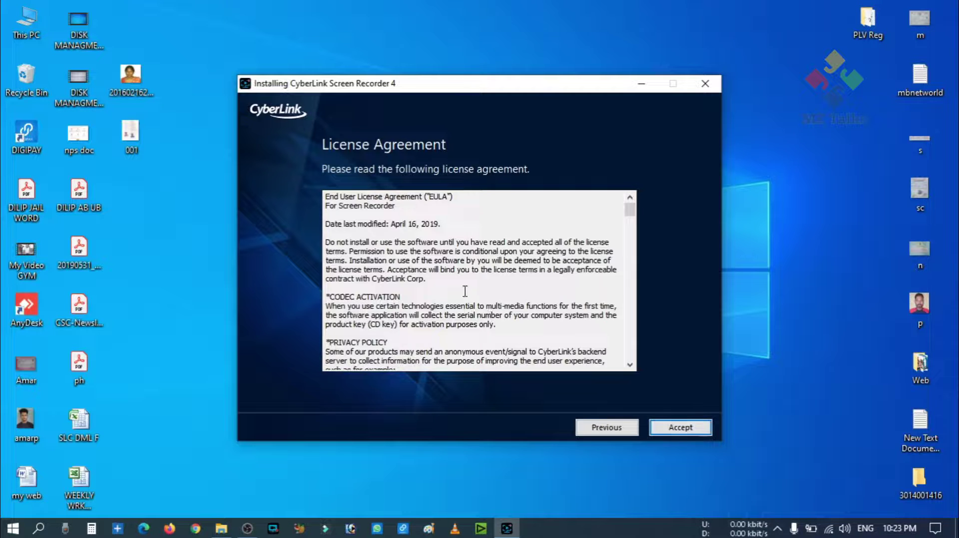
scroll(463, 292, "down", 15)
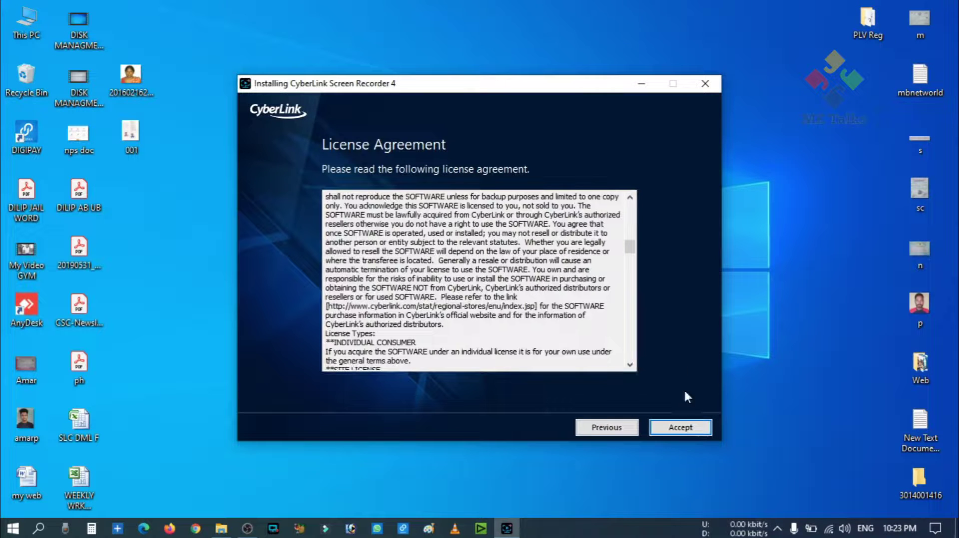
left_click(677, 435)
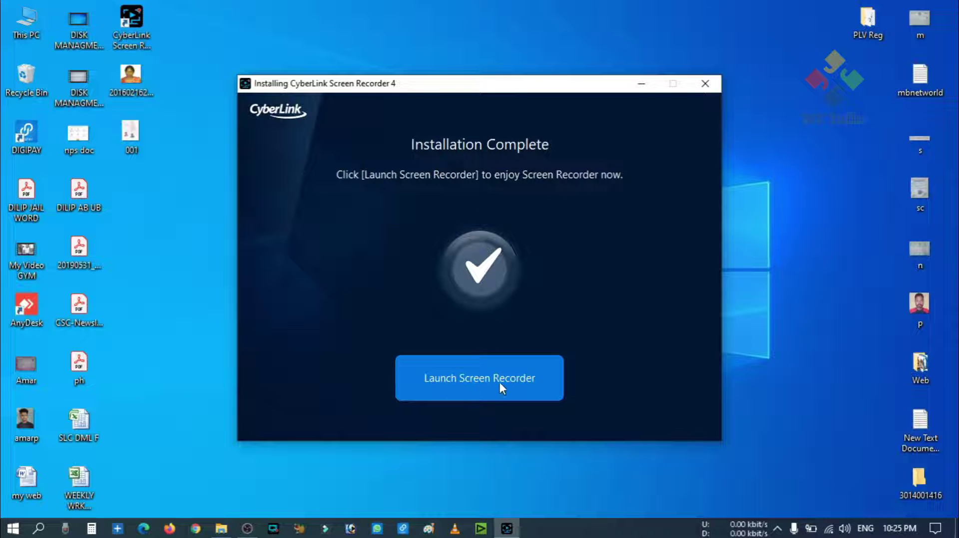
Step: Launch Screen Recorder, declining the upgrade offer and skipping product registration
left_click(469, 384)
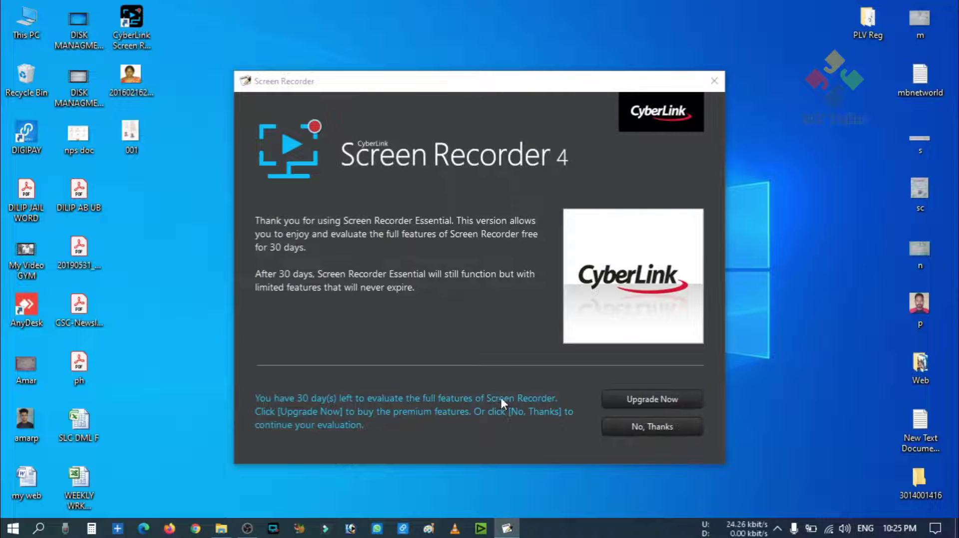
left_click(655, 428)
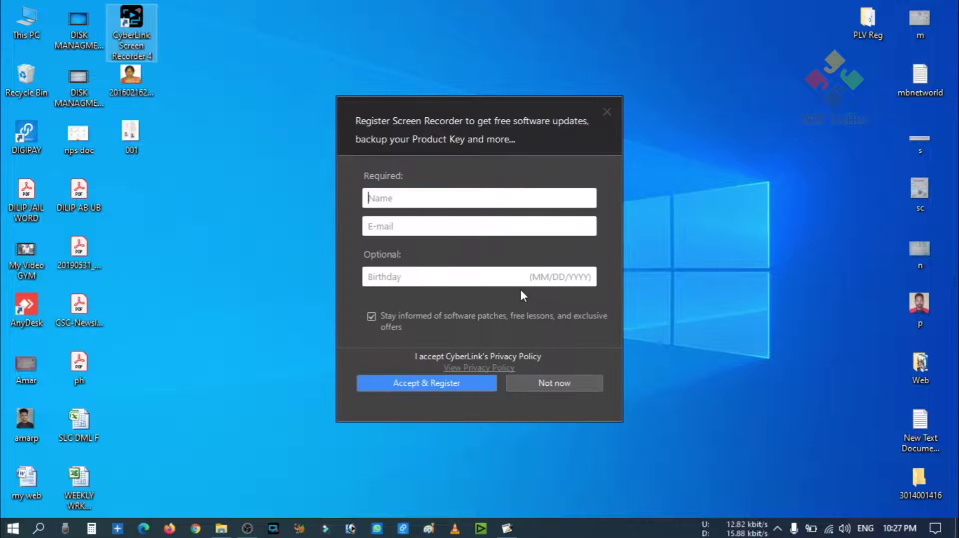
left_click(433, 384)
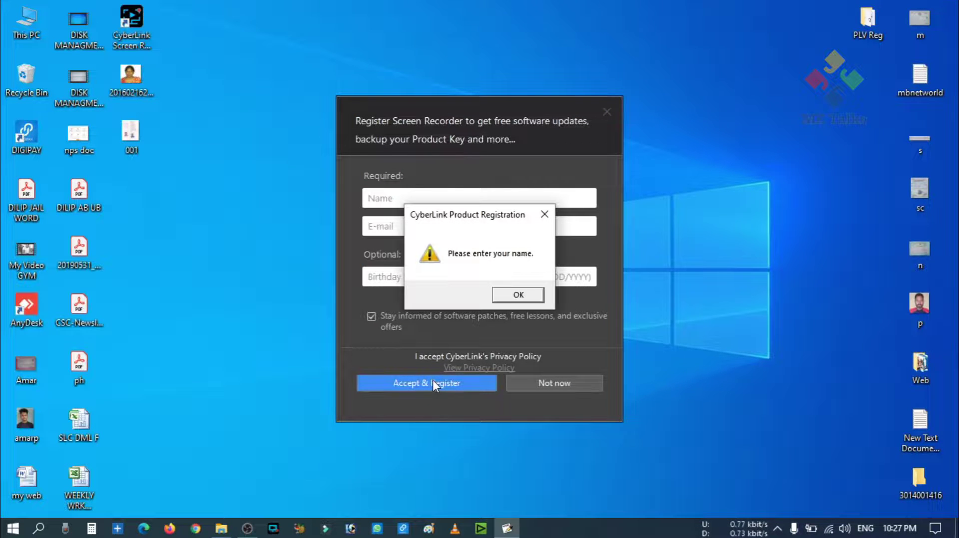
left_click(518, 298)
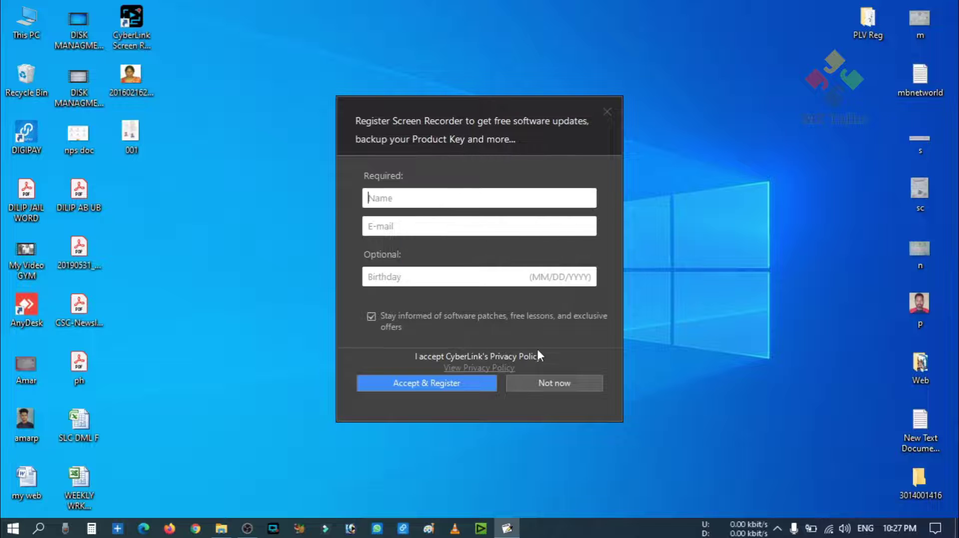
left_click(543, 380)
right_click(468, 248)
left_click(499, 286)
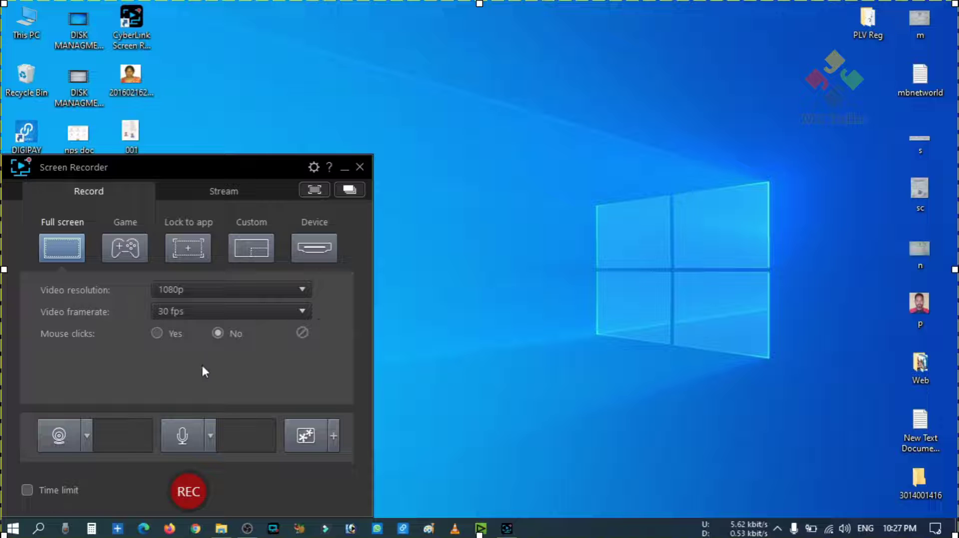
Step: Review Screen Recorder's streaming options and its General, File, Video, Audio and Webcam preferences without changing them
left_click(224, 192)
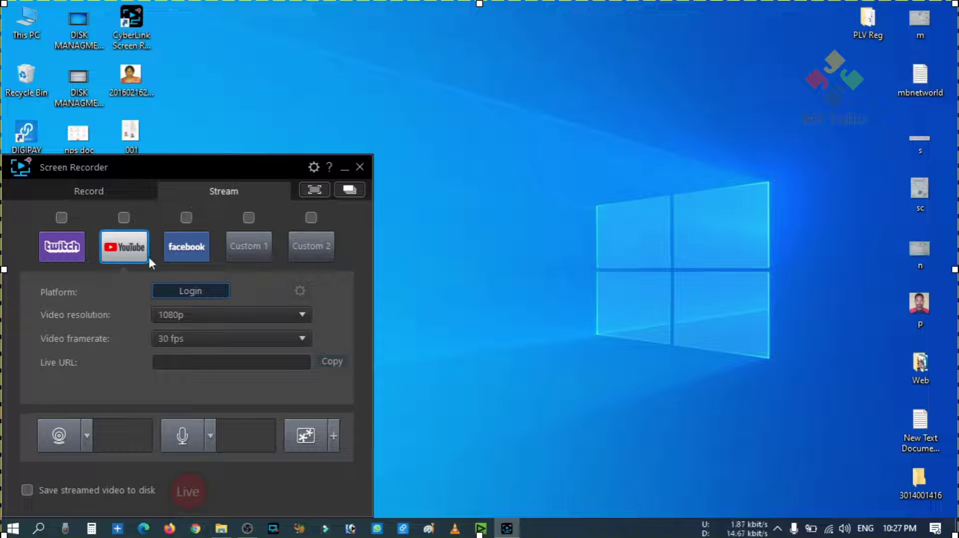
left_click(110, 186)
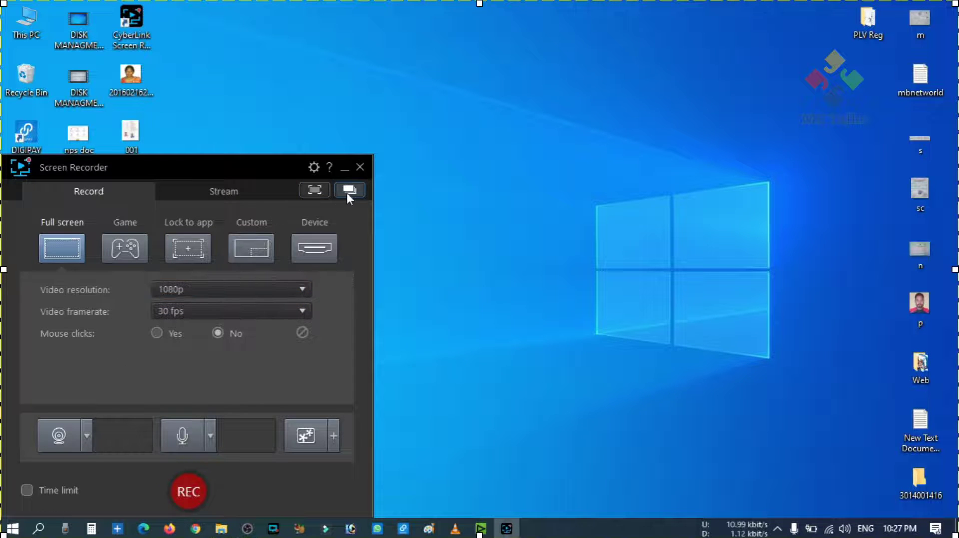
left_click(314, 168)
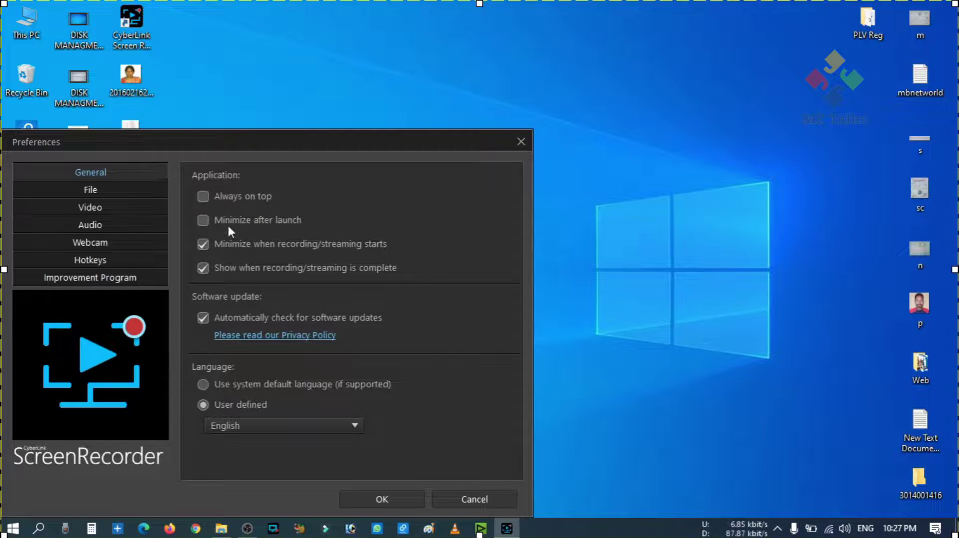
left_click(118, 195)
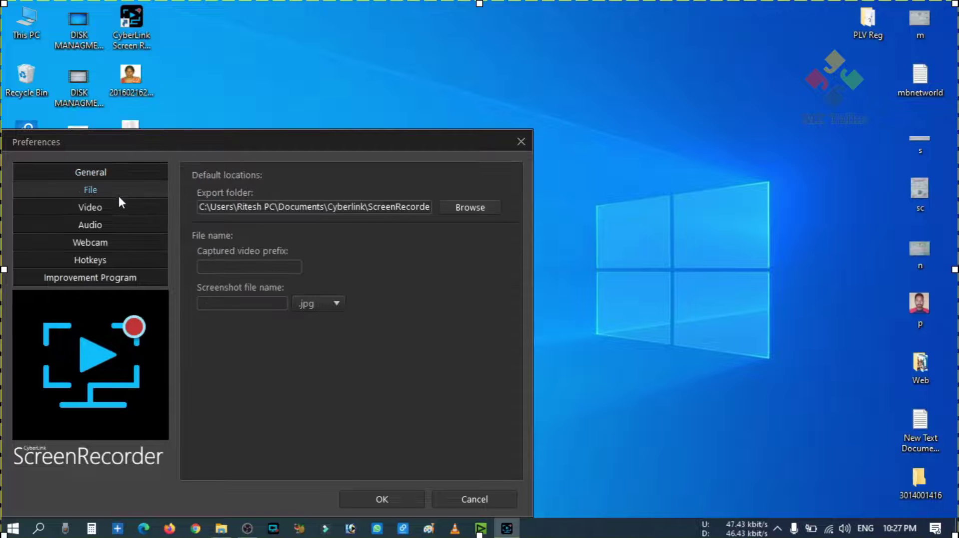
left_click(123, 206)
left_click(128, 224)
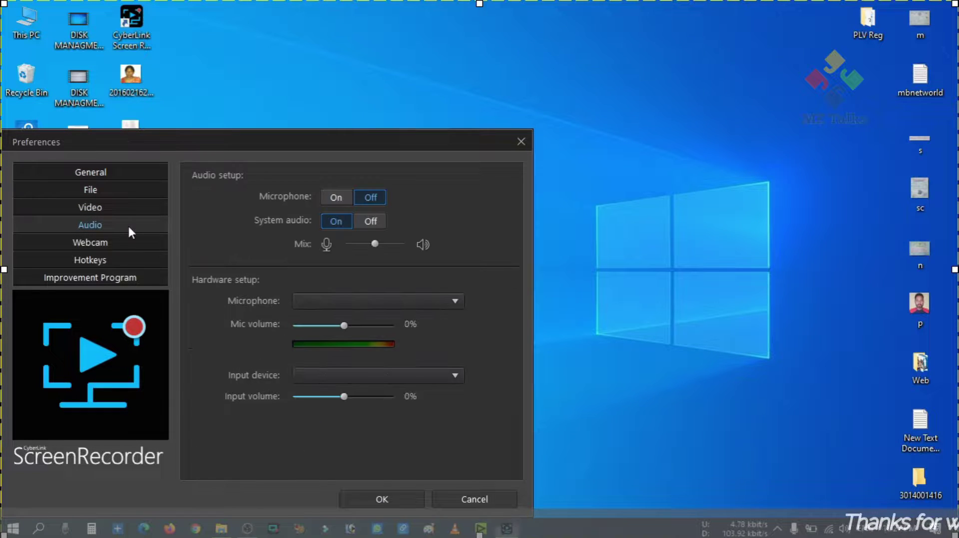
left_click(133, 245)
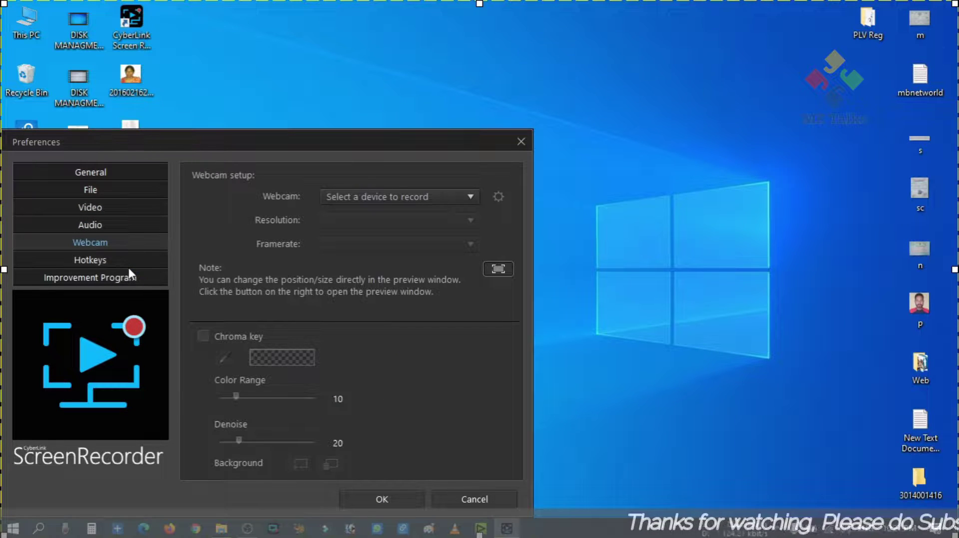
left_click(522, 142)
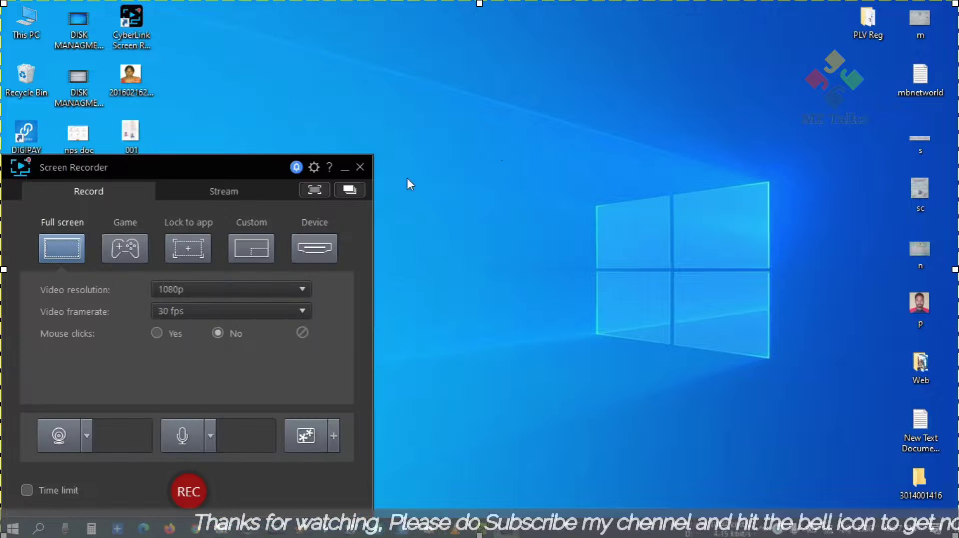
Step: Close Screen Recorder and refresh the desktop
left_click(364, 168)
right_click(469, 146)
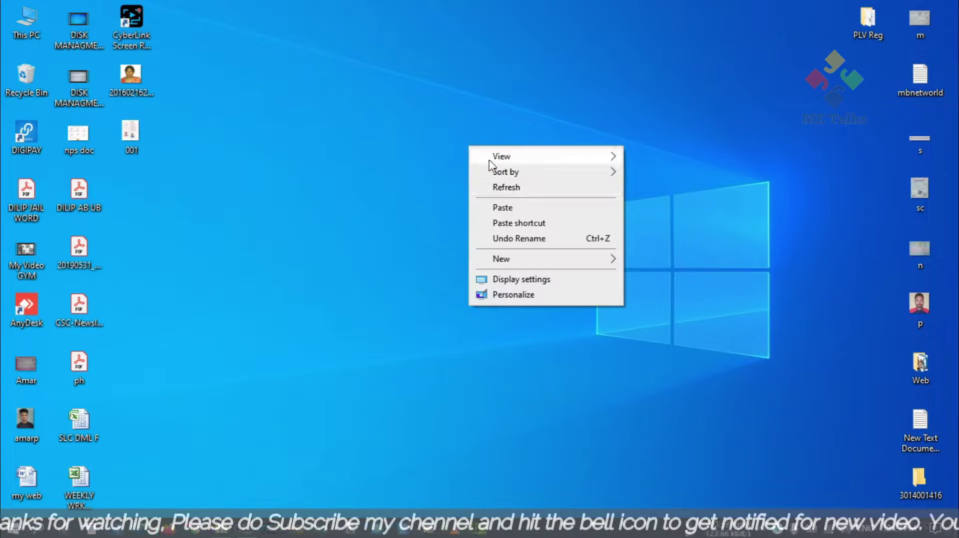
left_click(517, 188)
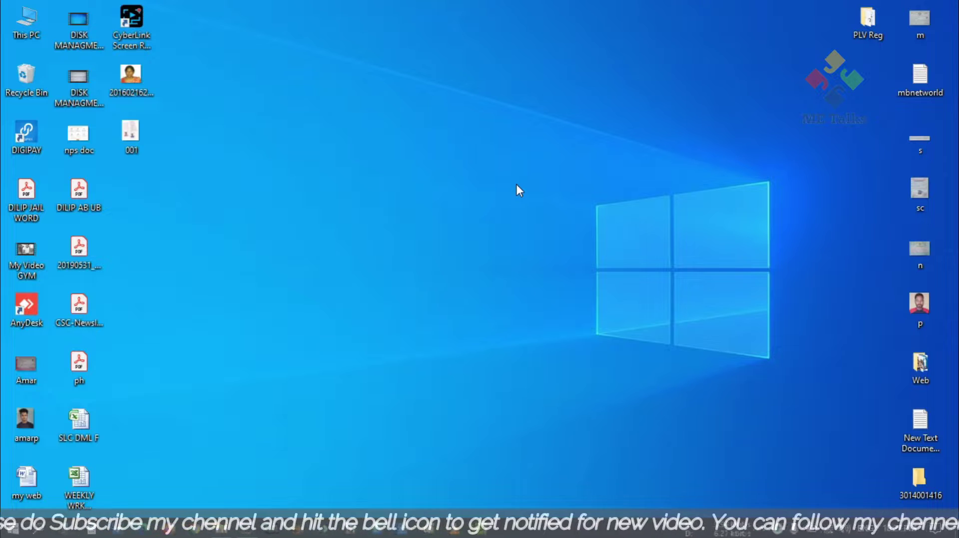